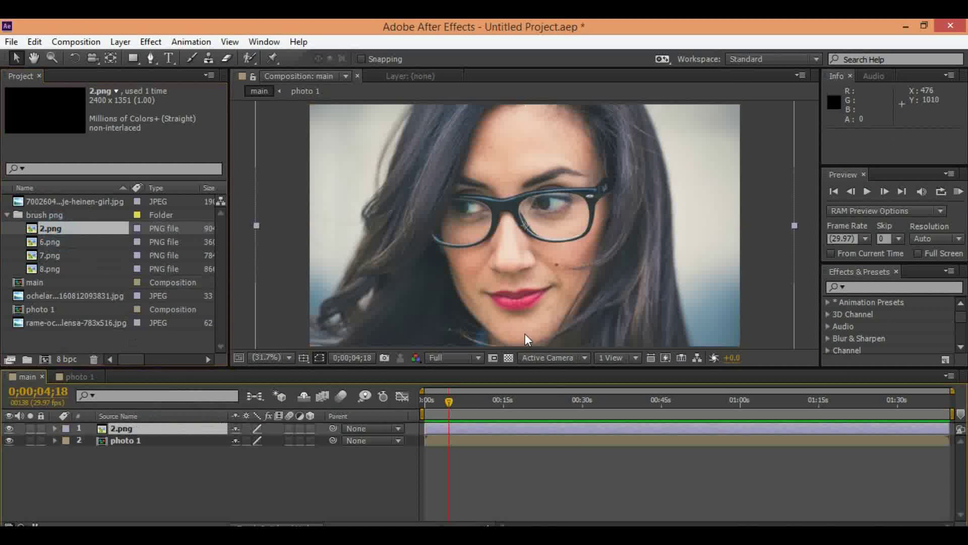
- Scale the 2.png layer to 153% and apply the Linear Wipe transition effect to it
key(s)
drag(256, 439, 287, 440)
click(878, 287)
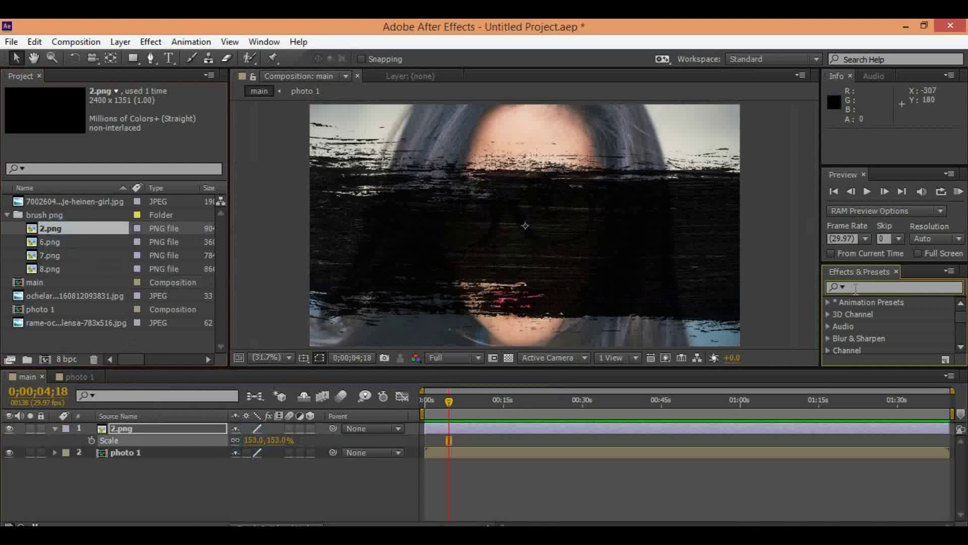
text(linear)
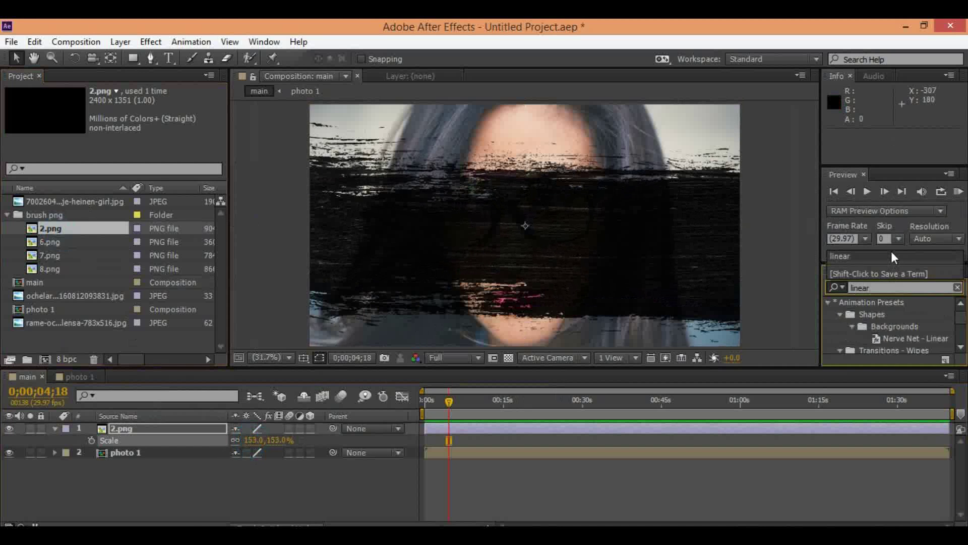
drag(891, 165, 891, 120)
scroll(887, 302, down, 1)
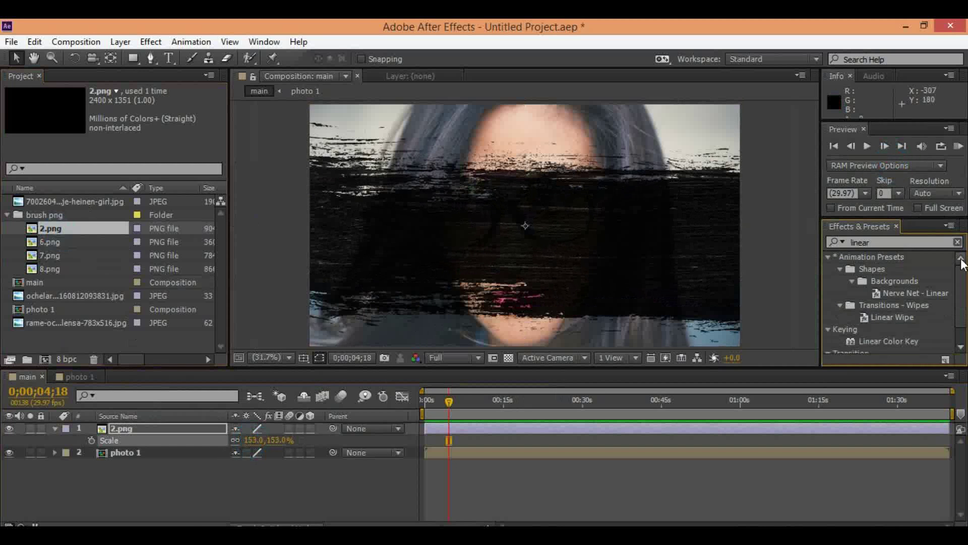
double_click(880, 346)
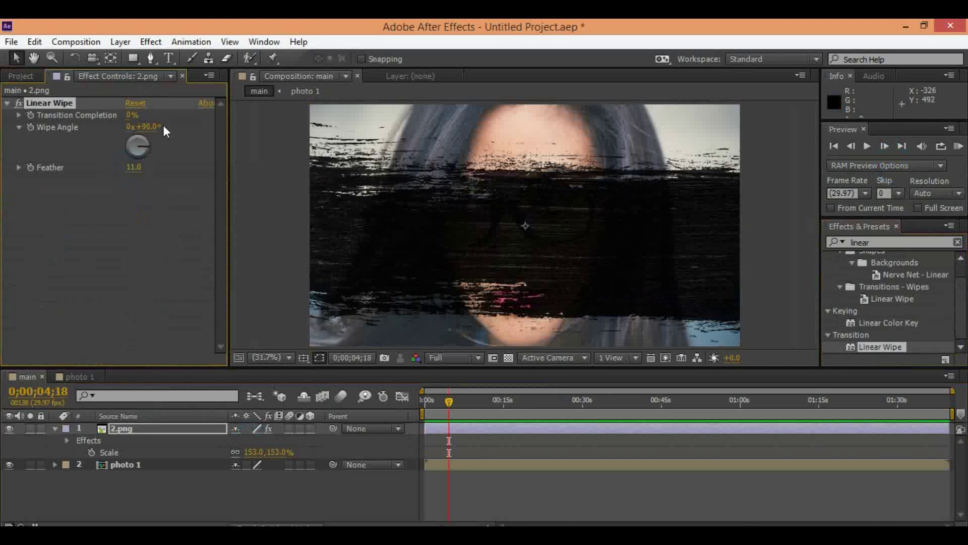
- Keyframe Linear Wipe's Transition Completion on the 2.png layer from 83% at the start to 6% just after one second
drag(130, 114, 287, 148)
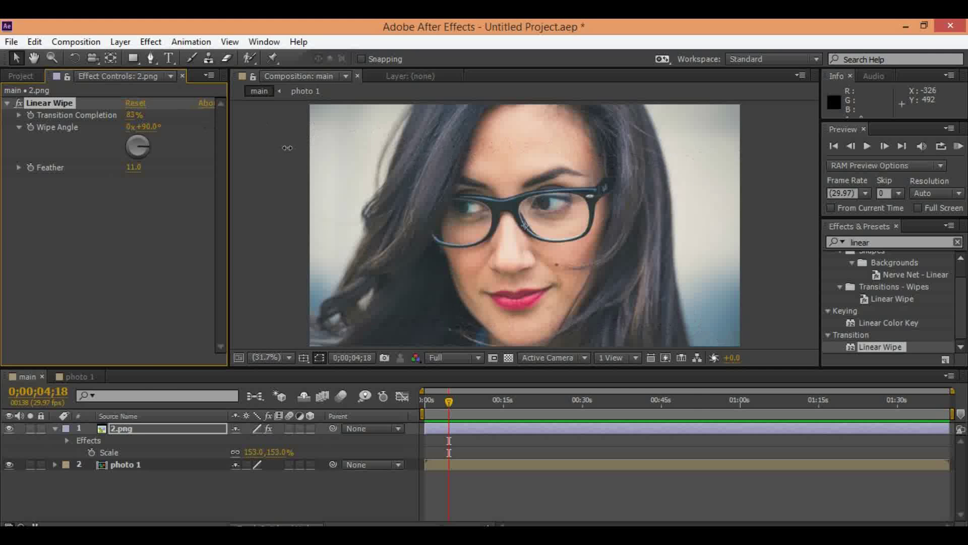
click(77, 440)
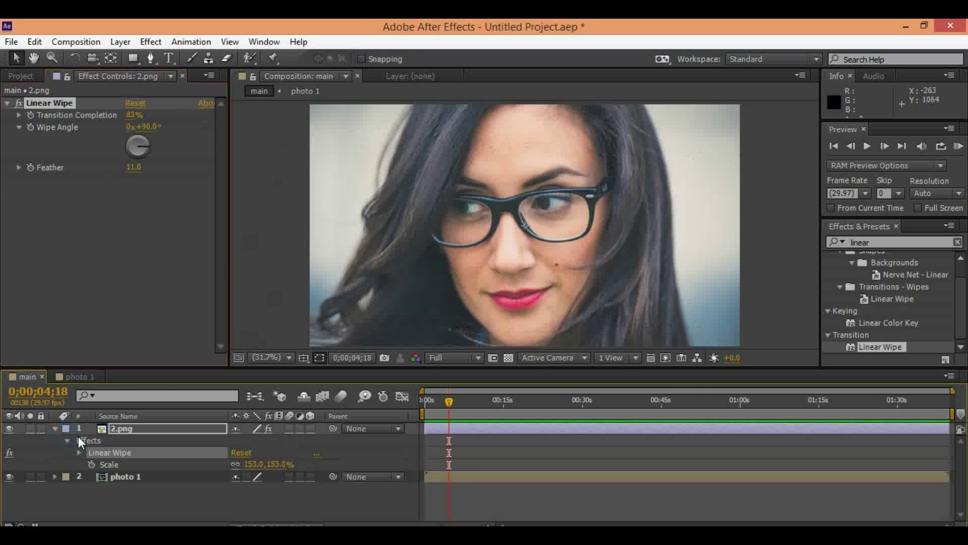
click(79, 452)
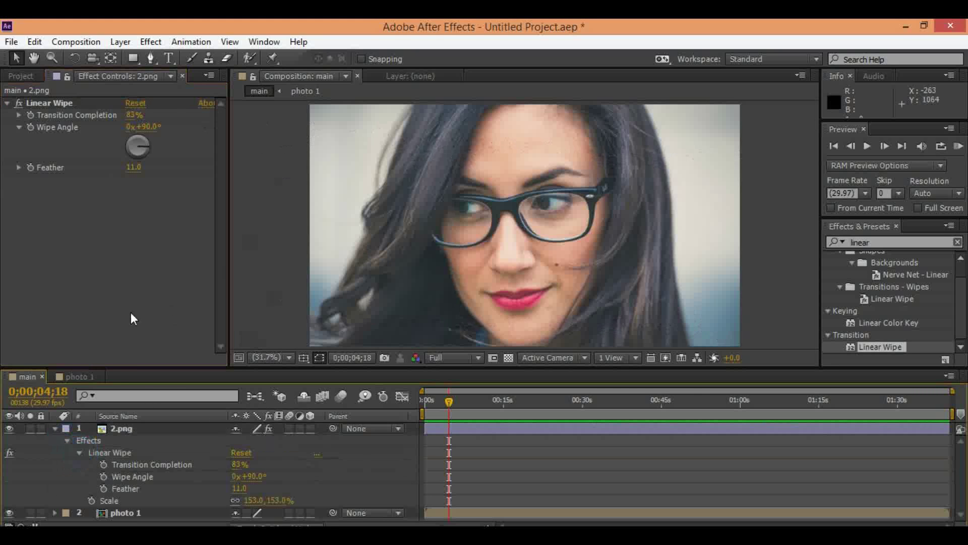
click(31, 115)
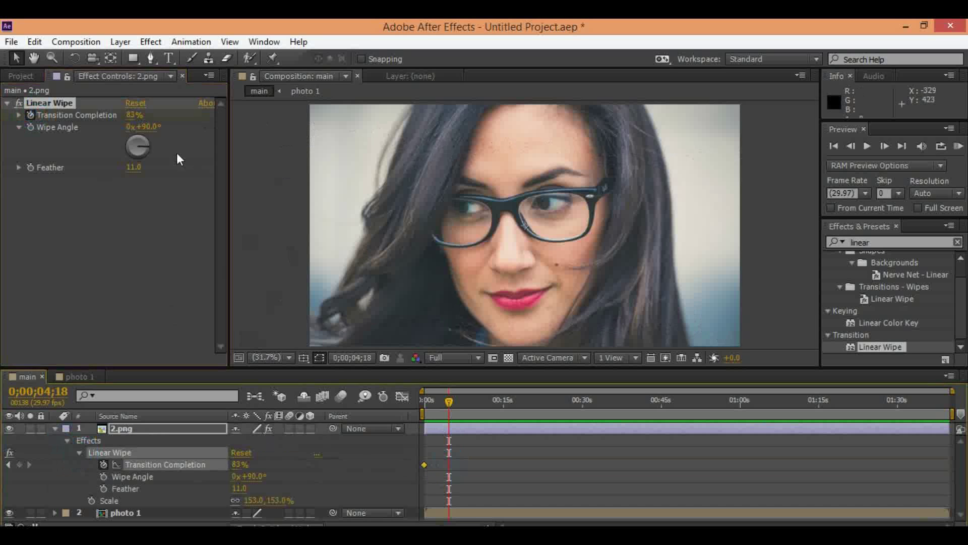
drag(125, 117, 87, 119)
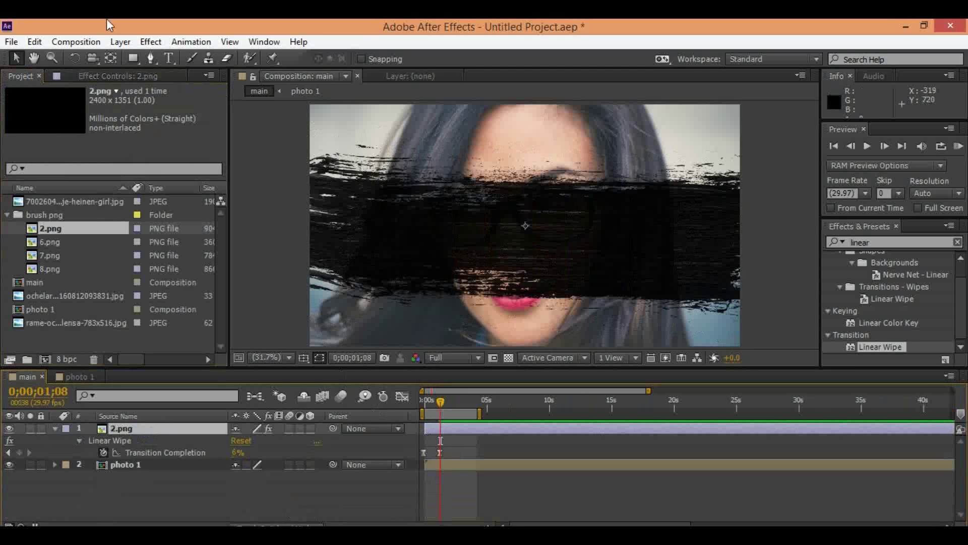
- Add 6.png above 2.png as a diagonal brush stroke carrying the same Linear Wipe animation
drag(441, 402, 444, 402)
key(r)
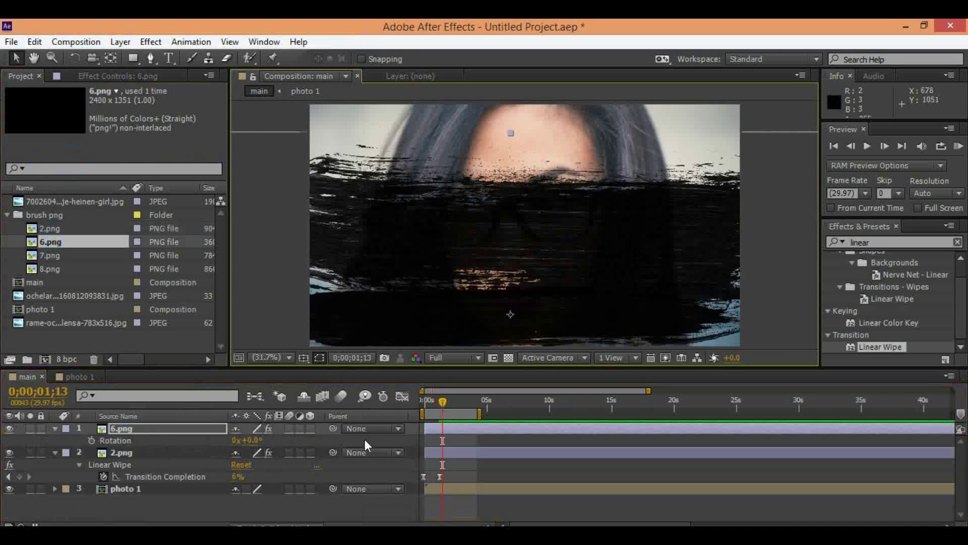
key(s)
key(ctrl+v)
key(u)
- Retime the Linear Wipe keyframes so the 6.png stroke begins shortly before the 2.png stroke finishes
drag(439, 453, 449, 453)
drag(436, 402, 424, 401)
drag(422, 488, 446, 488)
key(equal)
drag(466, 453, 464, 453)
drag(433, 402, 467, 402)
- Duplicate the 6.png layer and replace the copy's source with 7.png
click(23, 74)
click(121, 428)
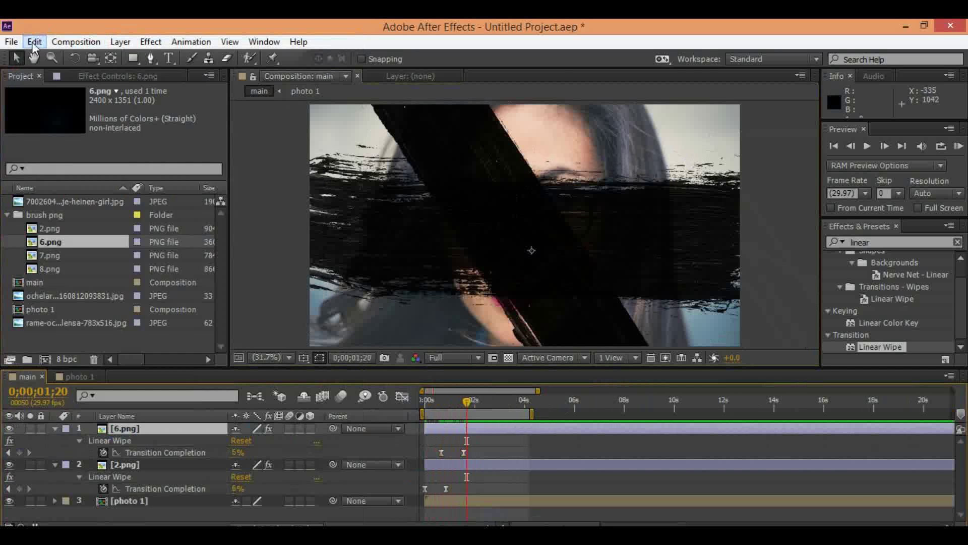
click(34, 42)
click(56, 193)
drag(49, 255, 121, 428)
- Scale down the 7.png layer and set its rotation to -13°
key(r)
key(s)
drag(251, 440, 217, 440)
drag(467, 402, 471, 413)
key(r)
drag(255, 440, 275, 440)
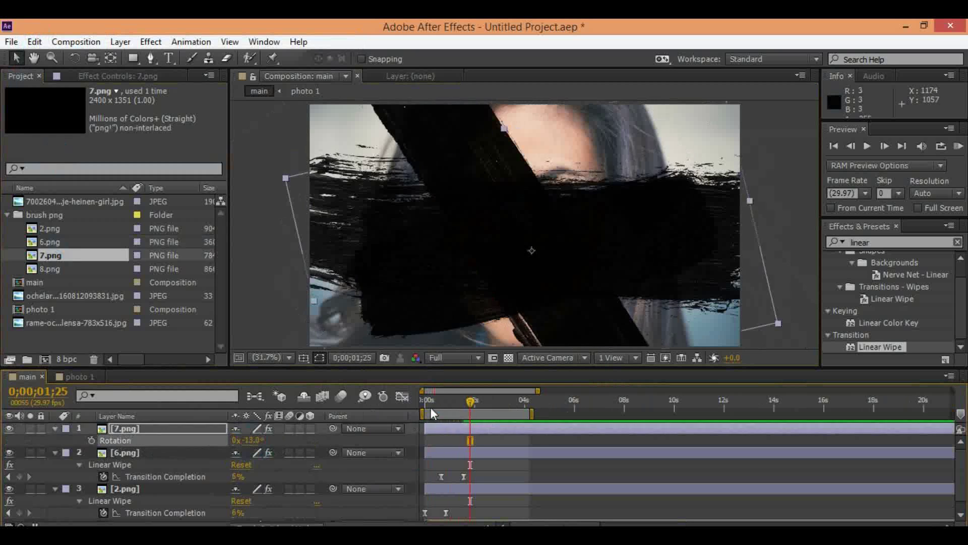
- Shift the 7.png layer's wipe keyframes later and scale the layer to 116%
drag(470, 402, 475, 402)
key(u)
drag(443, 453, 453, 452)
drag(475, 401, 490, 402)
key(s)
drag(252, 440, 302, 440)
- Duplicate the 7.png layer, rotate the copy to 179°, and reposition the two strokes to cover more of the frame
key(ctrl+d)
key(r)
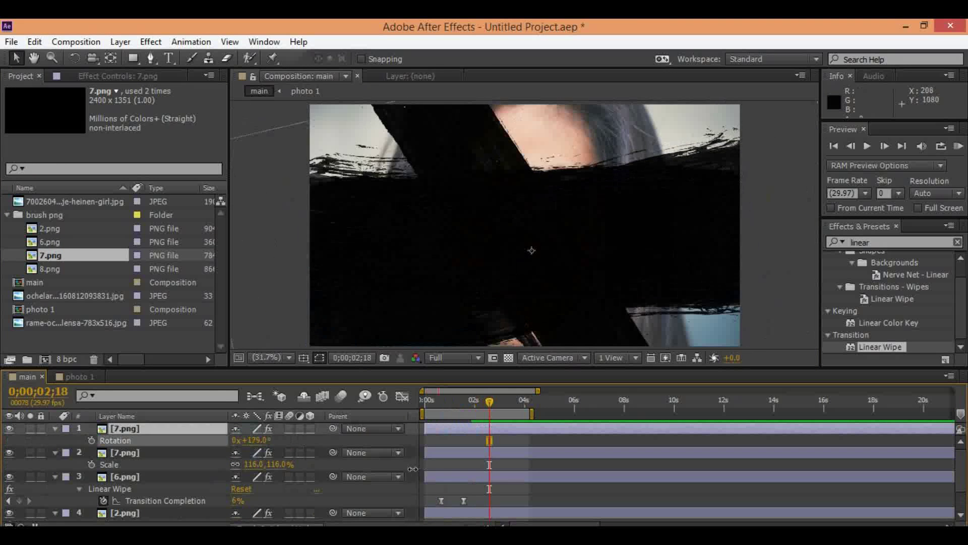
drag(534, 242, 529, 171)
drag(489, 402, 427, 401)
click(125, 453)
drag(698, 311, 731, 308)
drag(425, 402, 484, 401)
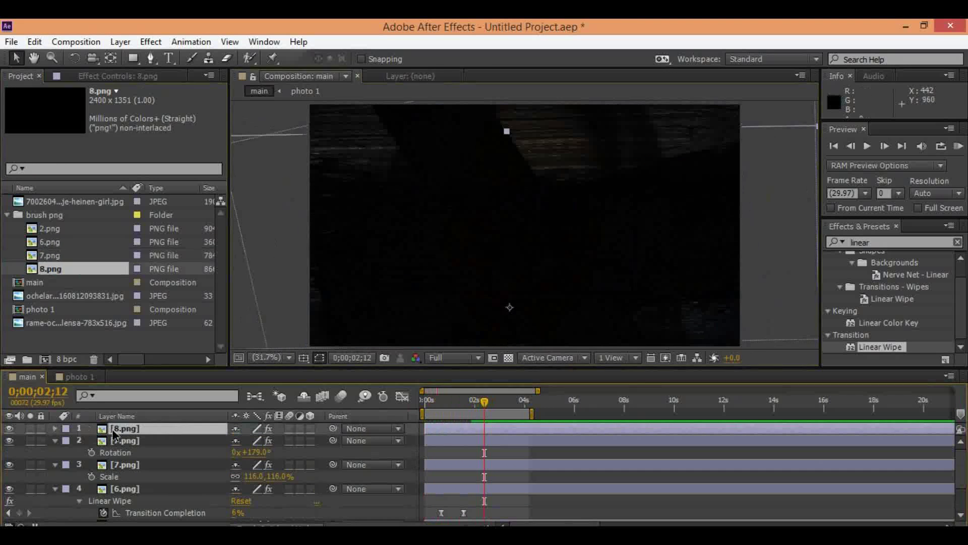
- Move the wipe keyframes of the upper 7.png and the 6.png layers earlier so the brush strokes overlap in time
click(468, 453)
key(grave)
click(121, 200)
key(u)
drag(487, 186, 449, 191)
drag(472, 188, 461, 187)
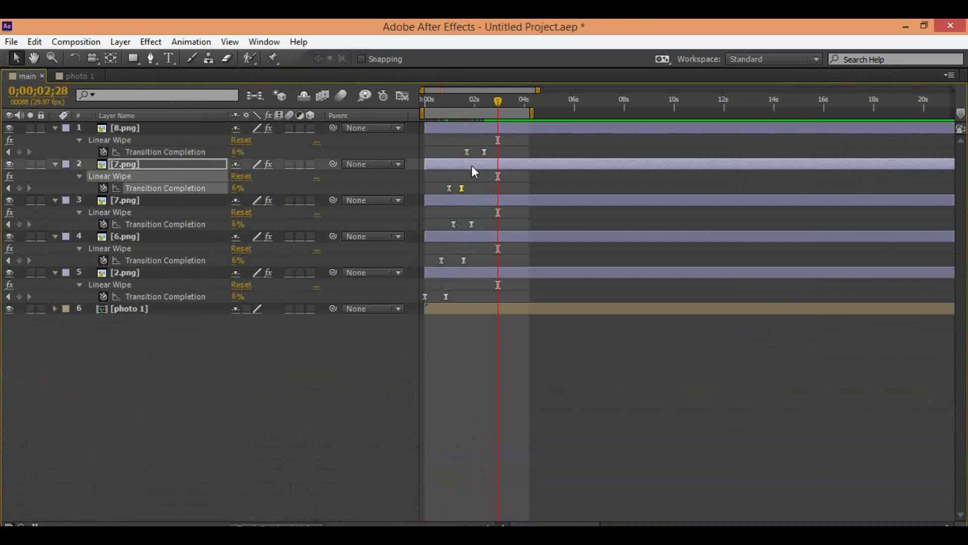
drag(441, 261, 436, 260)
- End the main composition's work area at 0;00;02;28
key(grave)
key(n)
drag(498, 403, 491, 402)
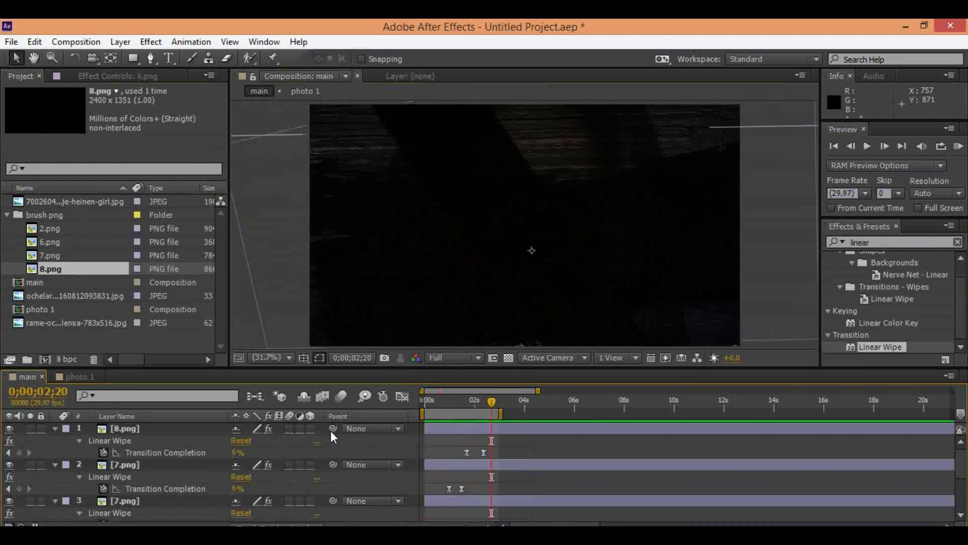
- Pre-compose the five brush PNG layers into a new composition named brush comp
key(grave)
click(138, 272)
shift+click(140, 128)
right_click(142, 128)
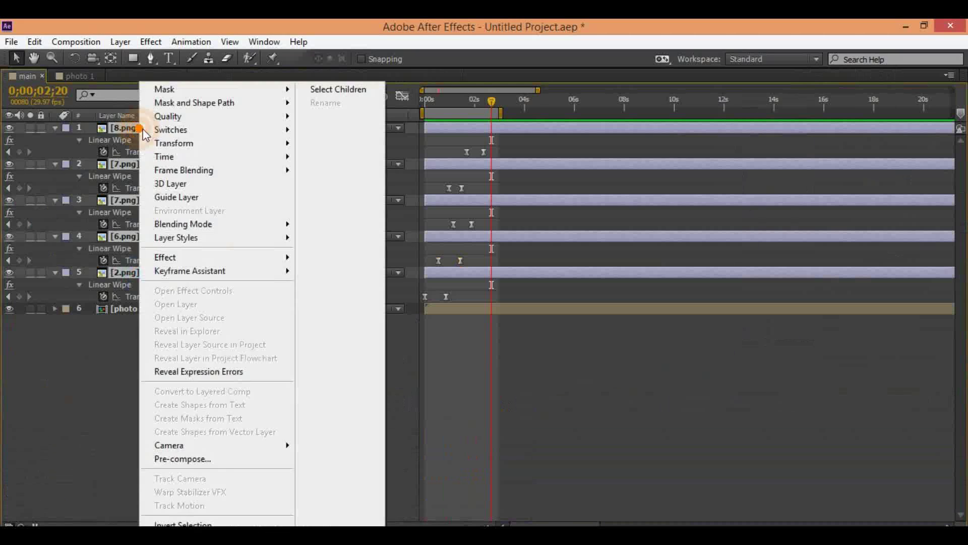
click(223, 457)
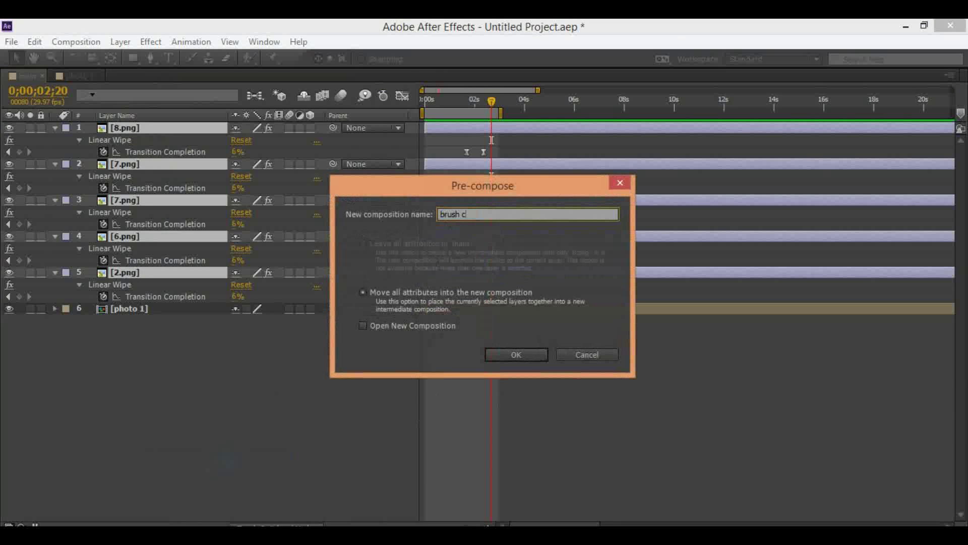
key(Return)
key(grave)
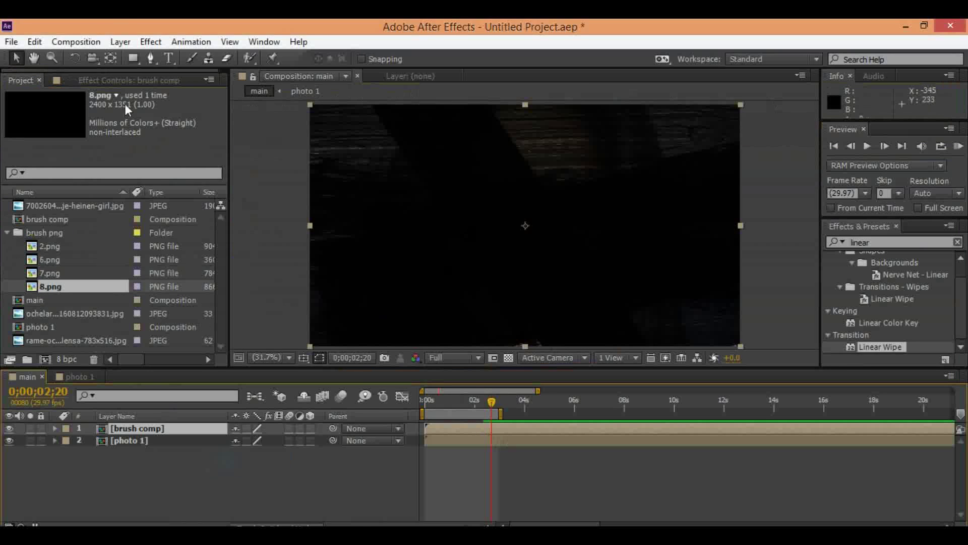
- Create a black solid named matte and place it between the brush comp and photo 1 layers
click(120, 41)
mouse_move(152, 37)
click(443, 57)
key(Return)
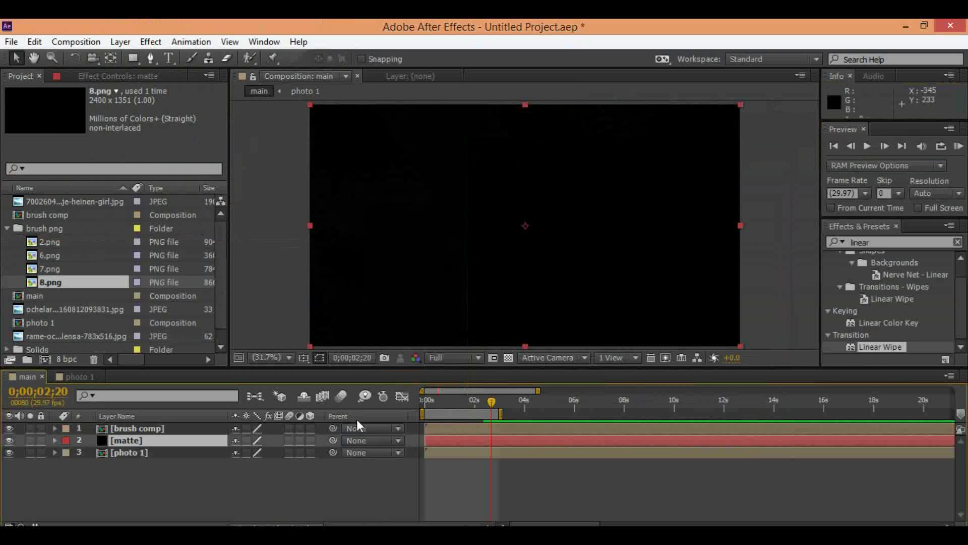
- Set the matte layer's track matte to the inverted alpha of brush comp and preview the reveal
click(368, 440)
key(Escape)
key(F4)
click(320, 440)
click(363, 494)
drag(466, 402, 512, 403)
key(KP_0)
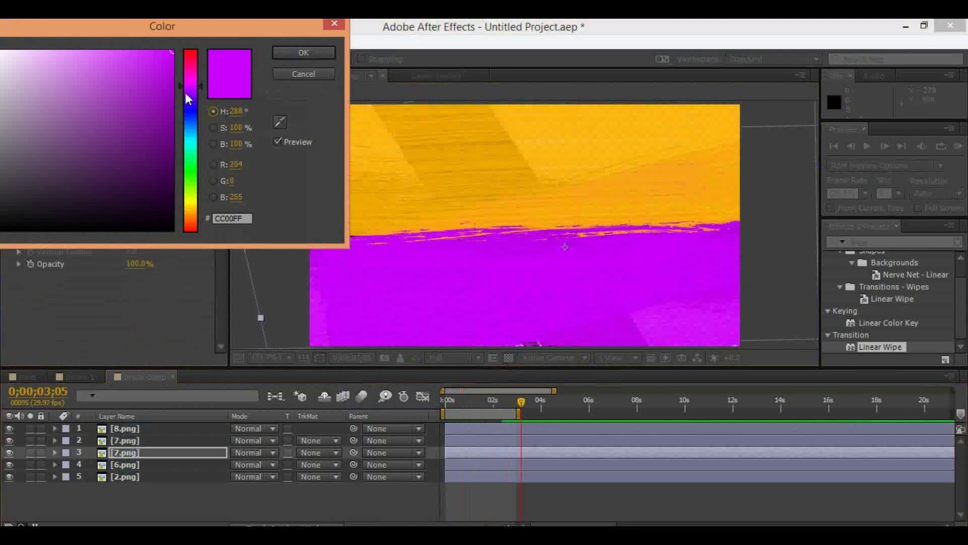
- Change the fill colour of the lower 7.png stroke to orange and the 6.png stroke to light blue
drag(187, 98, 191, 210)
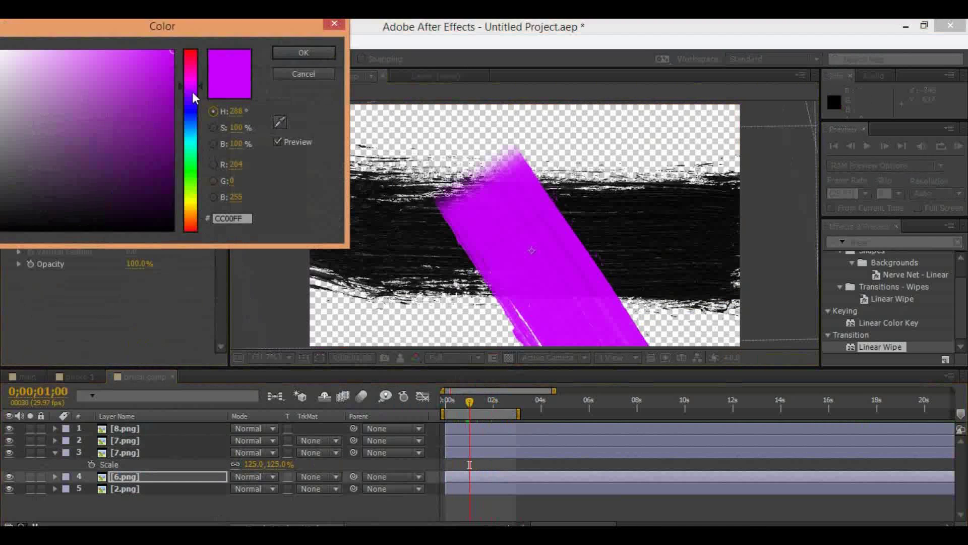
drag(190, 89, 192, 135)
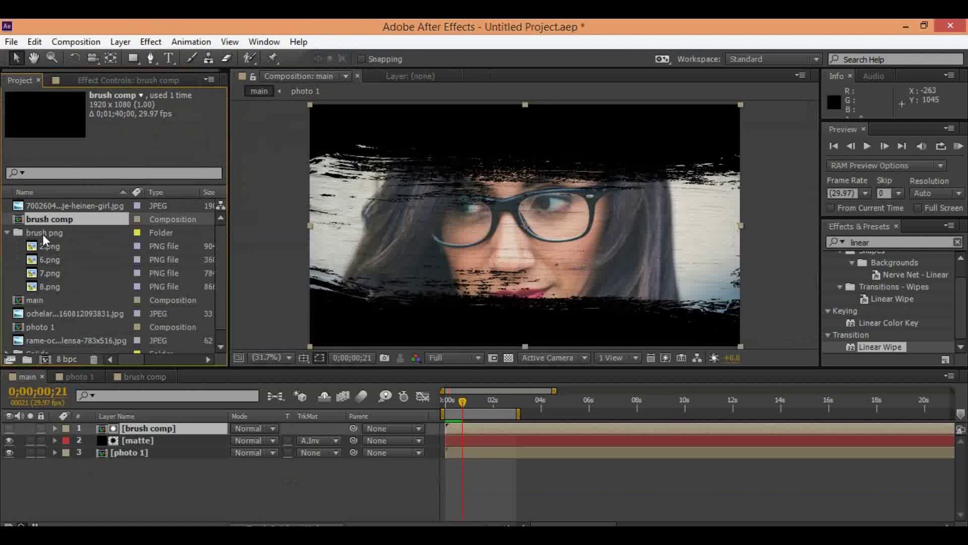
- Add a second brush comp as the top layer of main, set its blending mode to Screen, and scrub the result
double_click(43, 233)
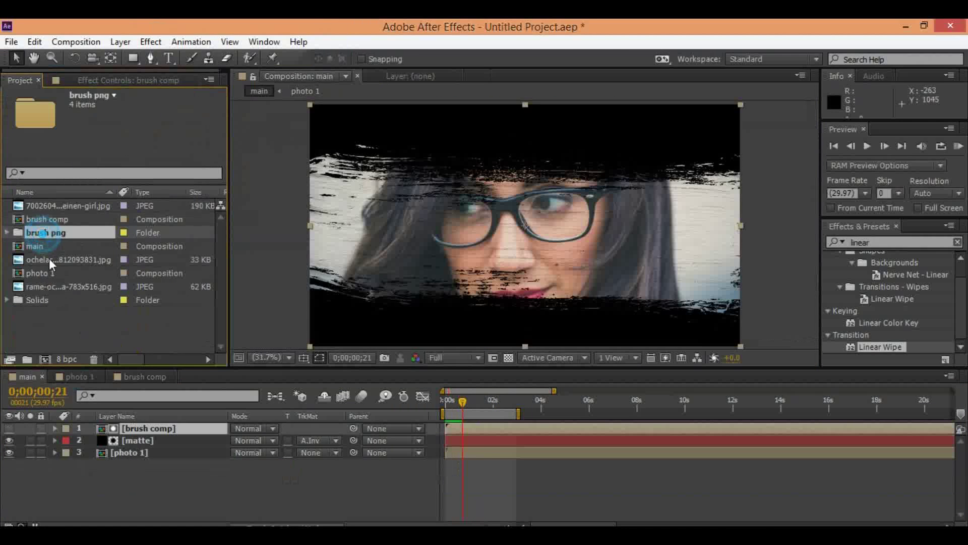
click(62, 220)
key(Return)
drag(216, 413, 218, 423)
click(250, 428)
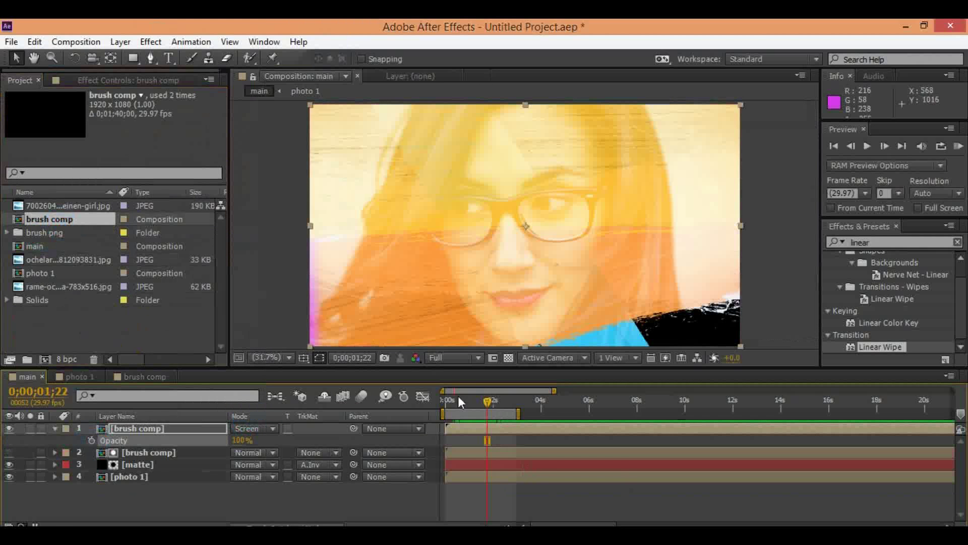
drag(458, 396, 502, 414)
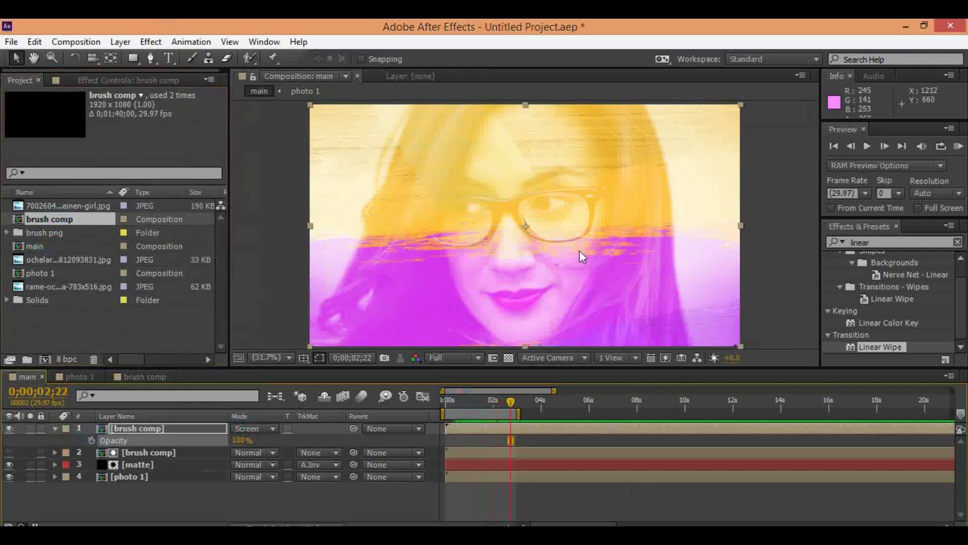
- Change the top brush comp layer's blending mode to Soft Light and review the coloured reveal
click(267, 428)
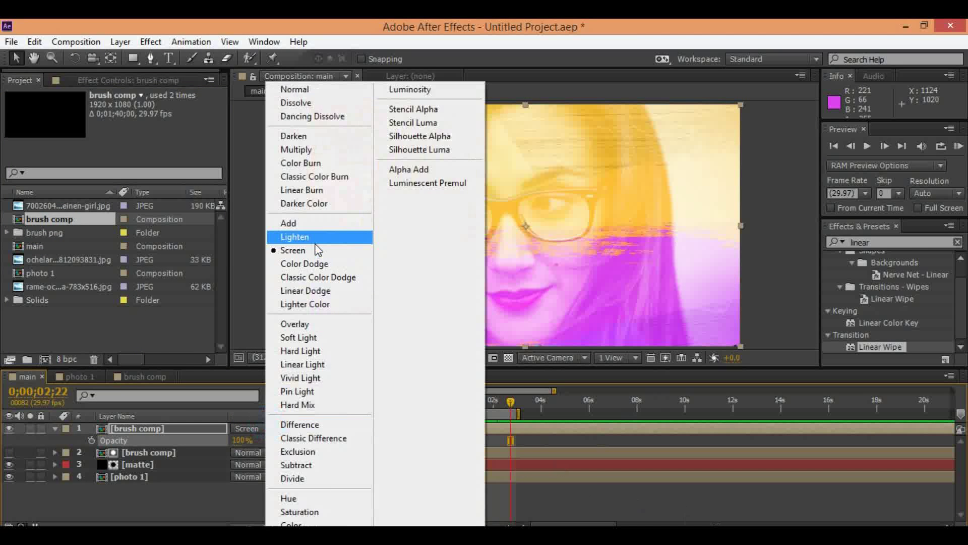
click(316, 338)
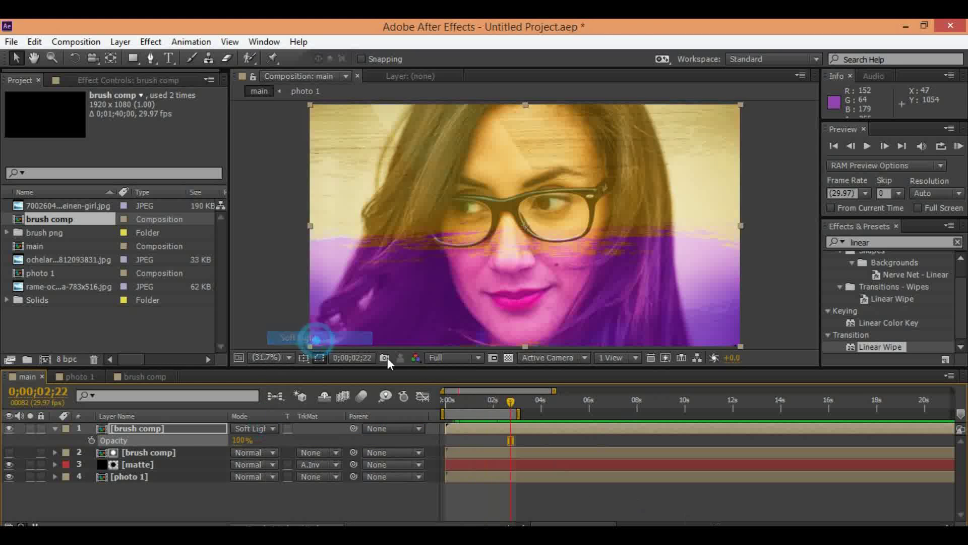
mouse_move(464, 394)
mouse_down()
mouse_move(513, 414)
mouse_move(503, 419)
mouse_up()
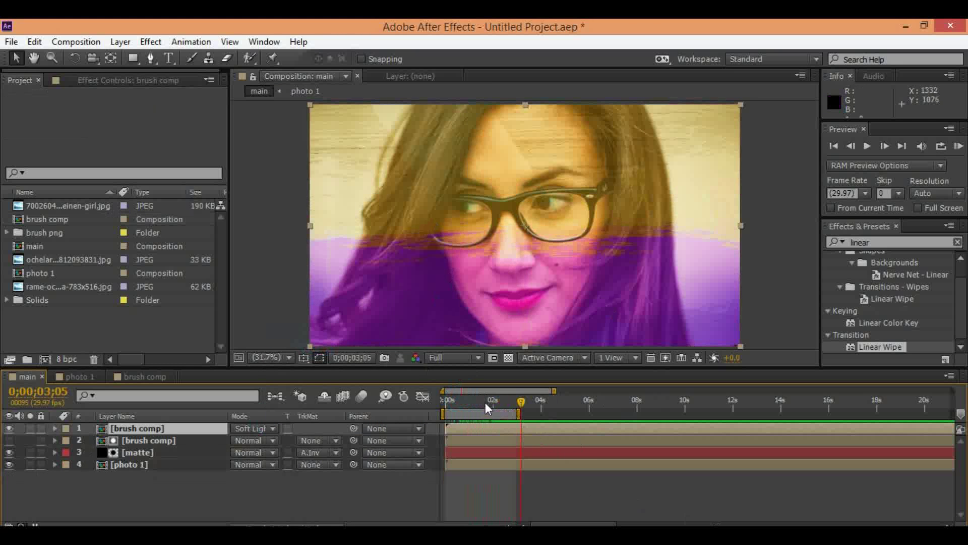
mouse_move(485, 401)
mouse_down()
mouse_move(461, 401)
mouse_move(510, 414)
mouse_up()
- Create an HDTV 1080 29.97 composition named photo 2 and place the JPEG of the woman in the red dress in it
click(50, 355)
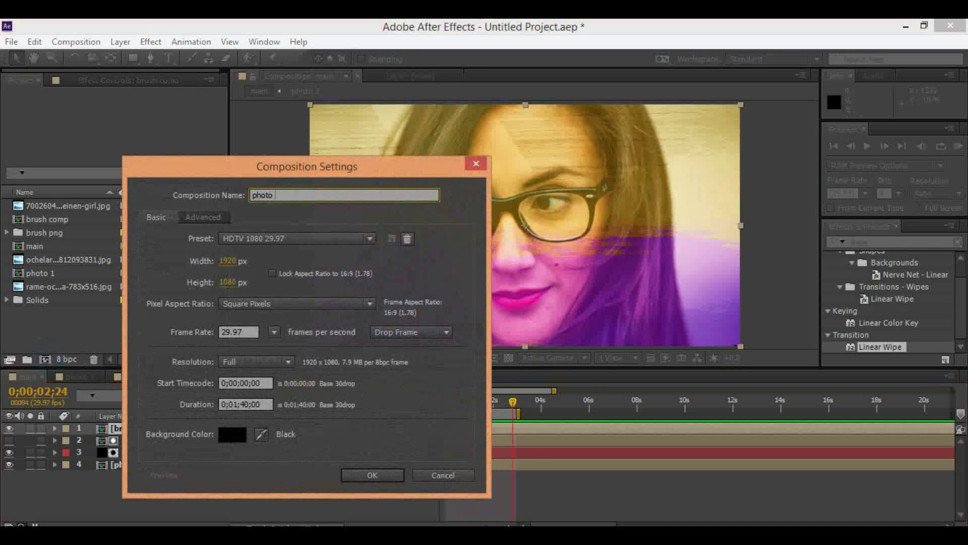
key(Return)
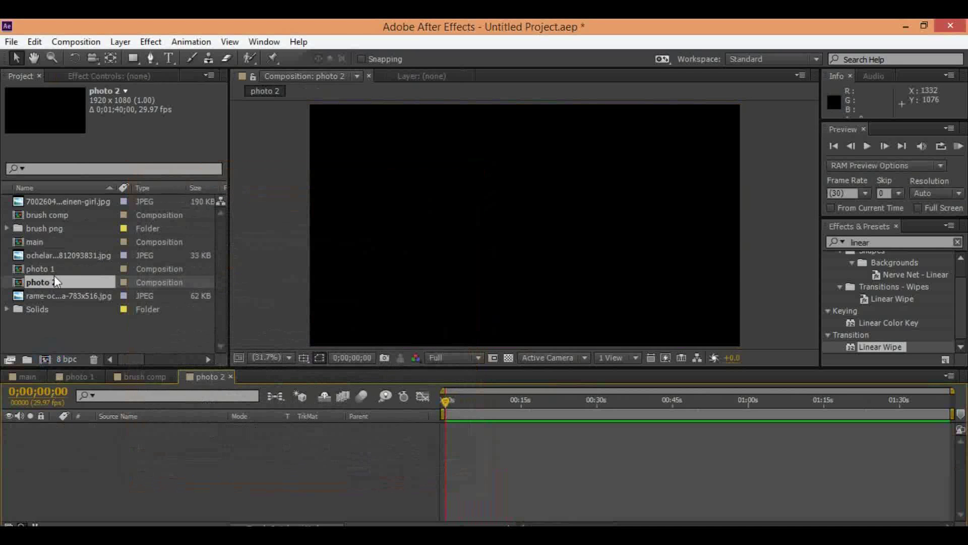
drag(70, 204, 172, 468)
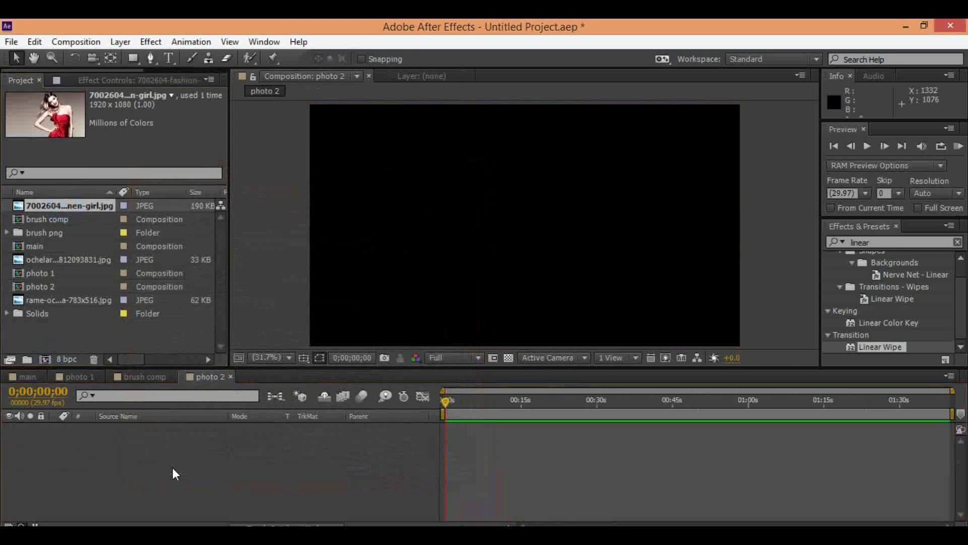
key(s)
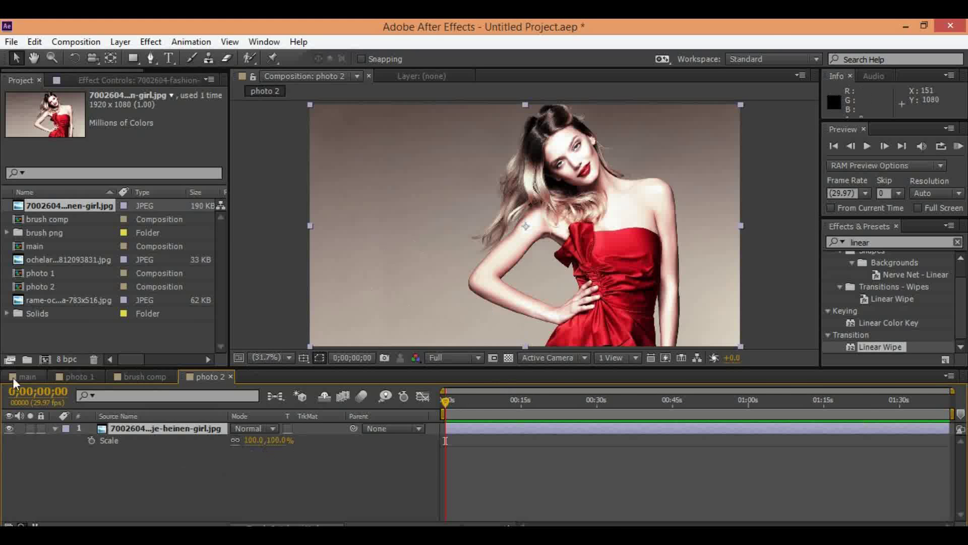
- Place the photo 2 composition as the top layer of main, starting at just under 3 seconds
click(24, 377)
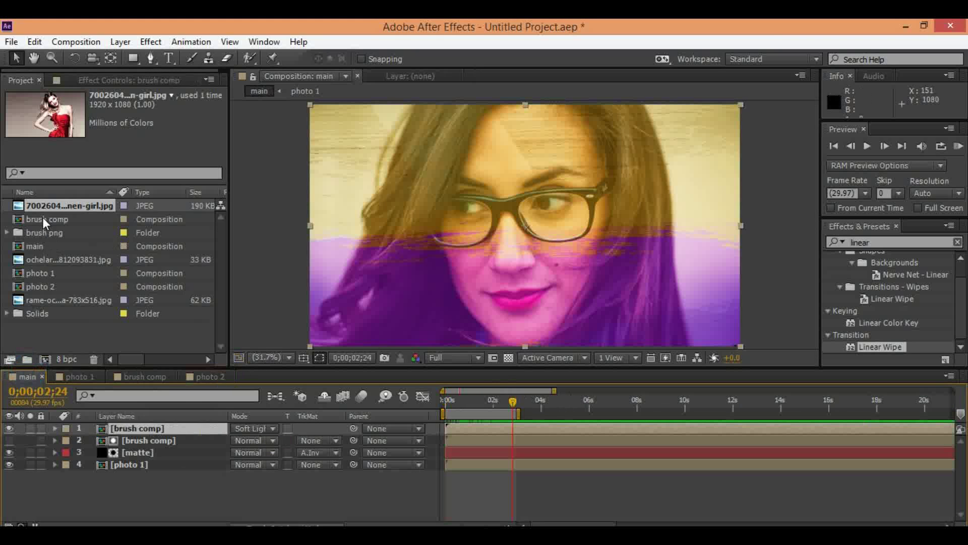
drag(48, 290, 489, 427)
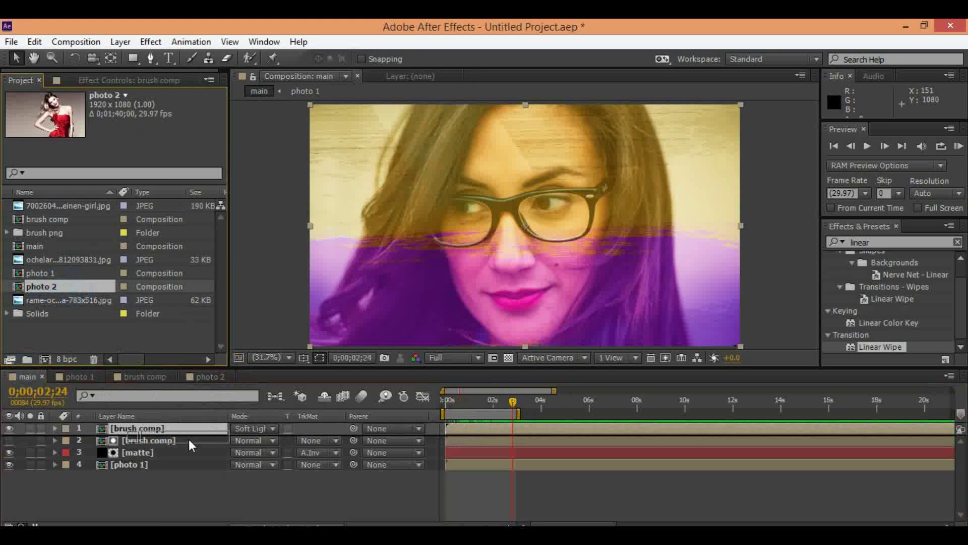
drag(188, 439, 195, 426)
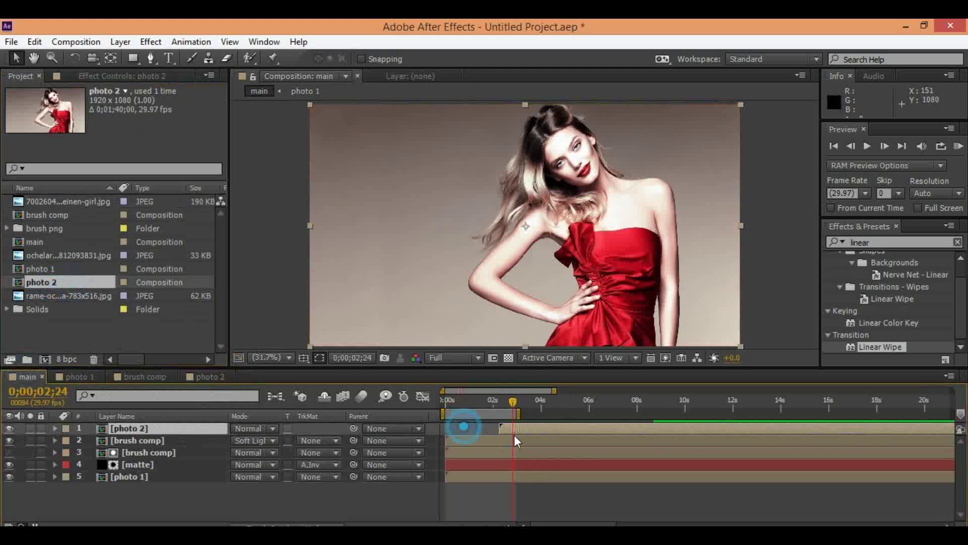
drag(499, 403, 516, 429)
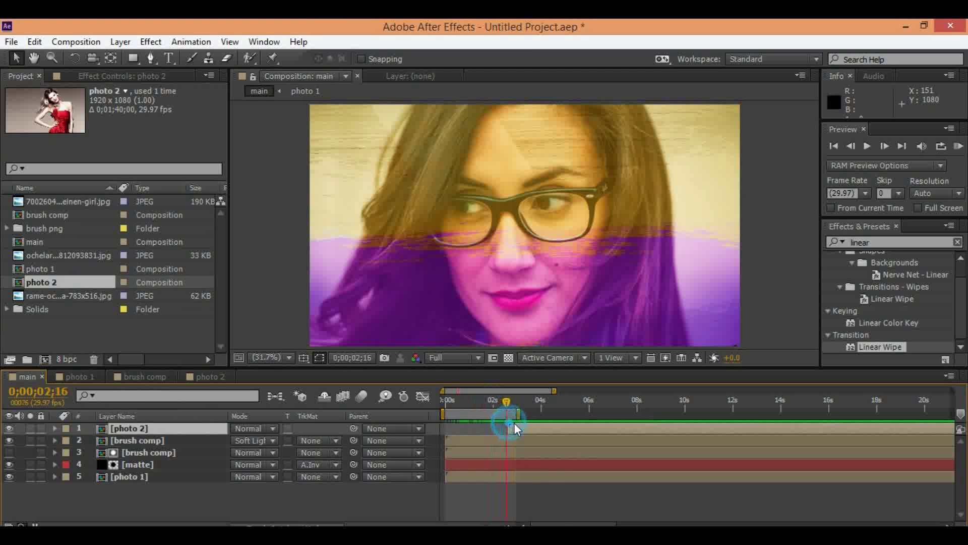
- Copy all brush layers of brush comp into a new HDTV 1080 29.97 composition named brush 2
double_click(47, 215)
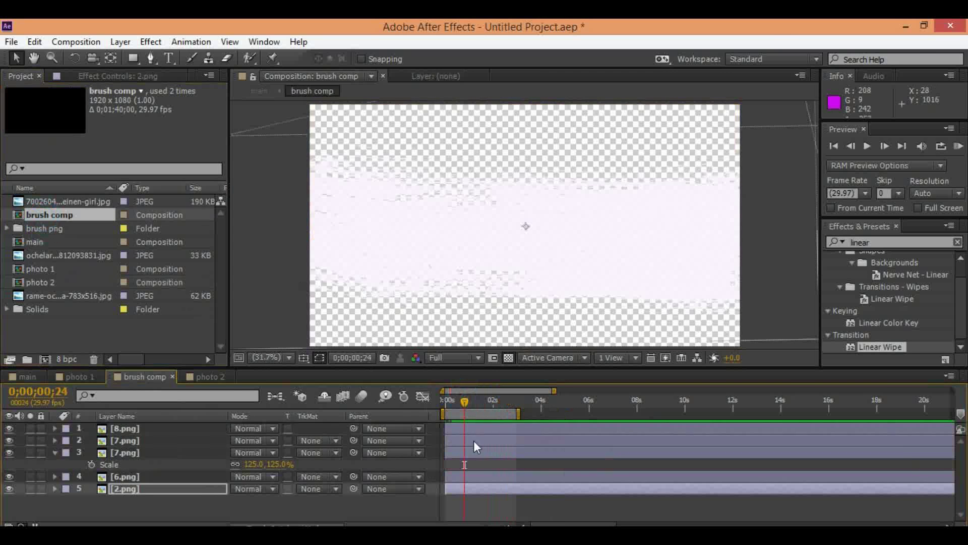
click(34, 41)
key(Escape)
click(45, 360)
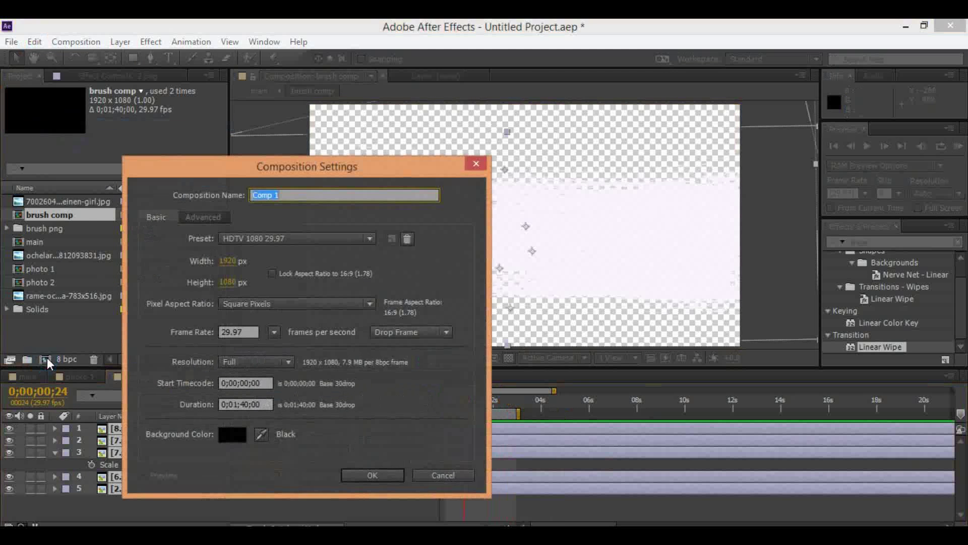
text(brush 2)
key(Return)
key(ctrl+v)
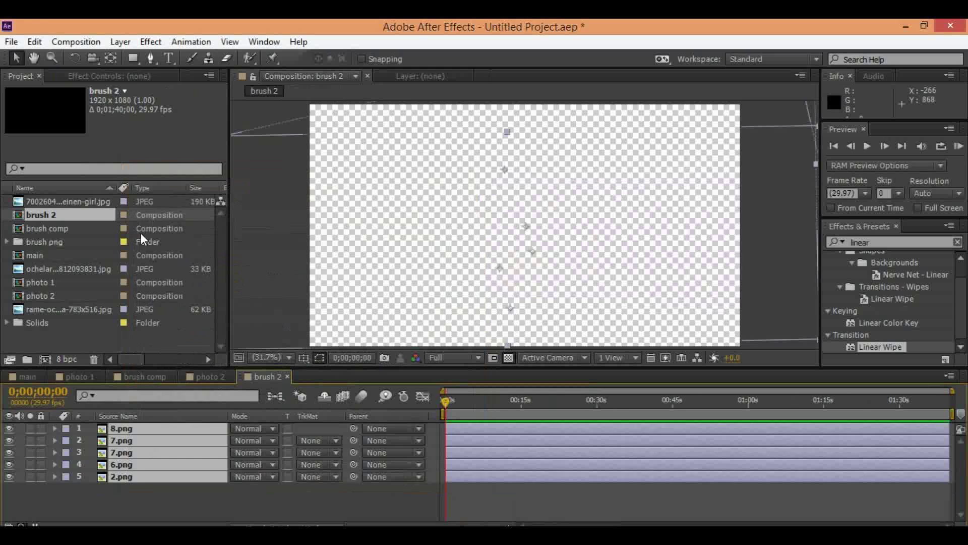
key(ctrl+z)
click(35, 41)
click(59, 158)
- In brush 2, set the rotation of 2.png to -32°, 6.png to +16° and the lower 7.png to -1x-18°
drag(441, 402, 451, 409)
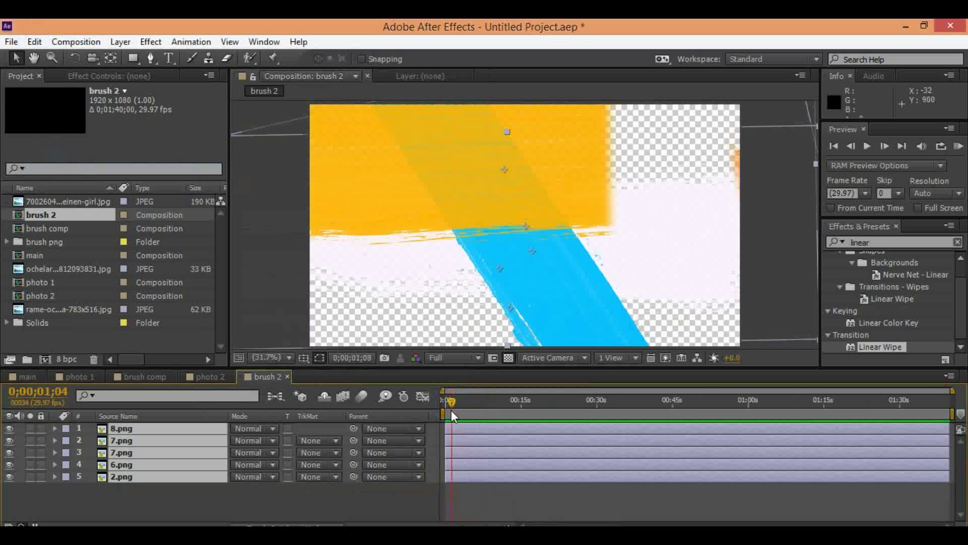
click(240, 502)
click(93, 477)
key(r)
mouse_move(252, 489)
mouse_down()
mouse_move(228, 489)
mouse_move(293, 492)
mouse_move(233, 483)
mouse_move(255, 459)
mouse_move(121, 483)
mouse_up()
click(508, 357)
click(134, 466)
key(r)
click(206, 452)
key(r)
click(459, 400)
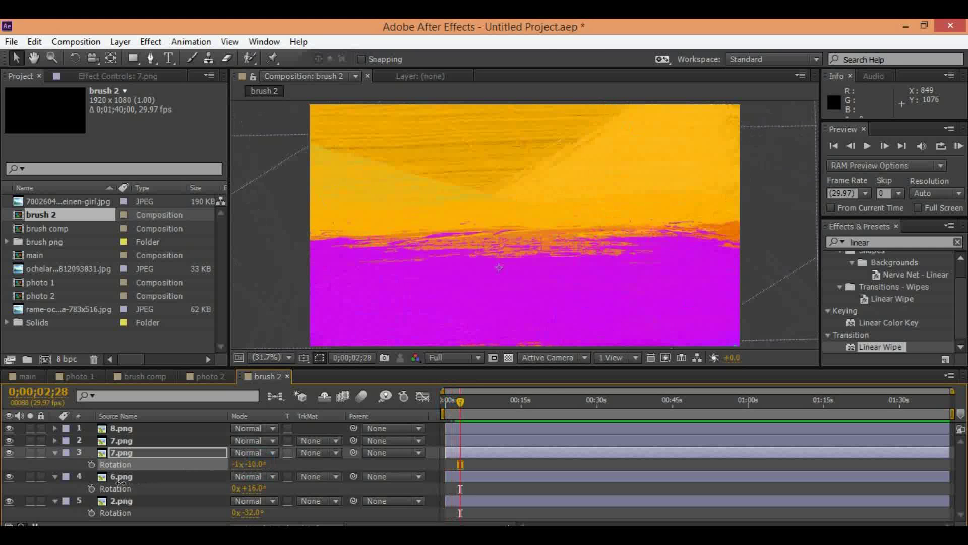
- Set the rotation of the upper 7.png stroke to 1x+1° and the 8.png stroke to 182°
click(134, 442)
key(r)
mouse_move(256, 453)
mouse_down()
mouse_move(379, 426)
mouse_move(388, 413)
mouse_up()
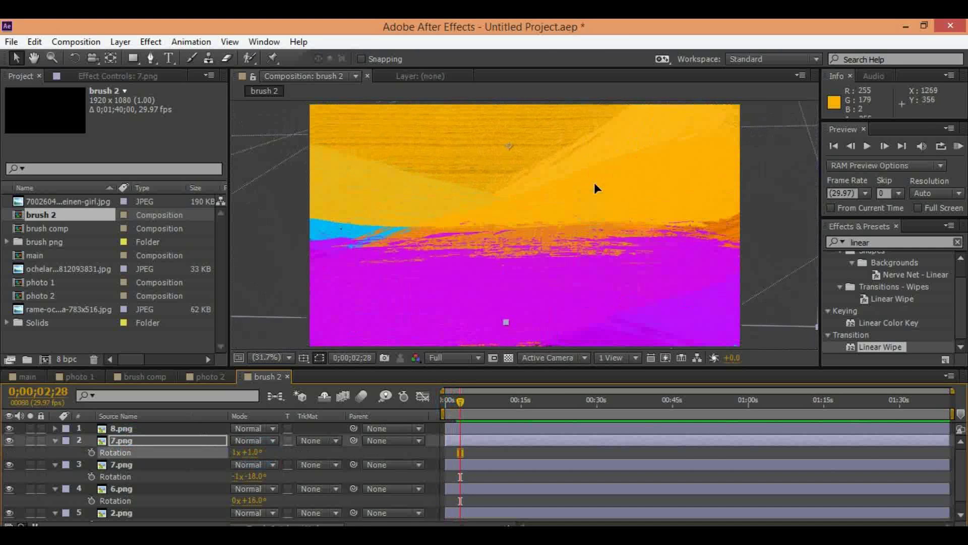
click(152, 429)
key(r)
drag(256, 440, 383, 435)
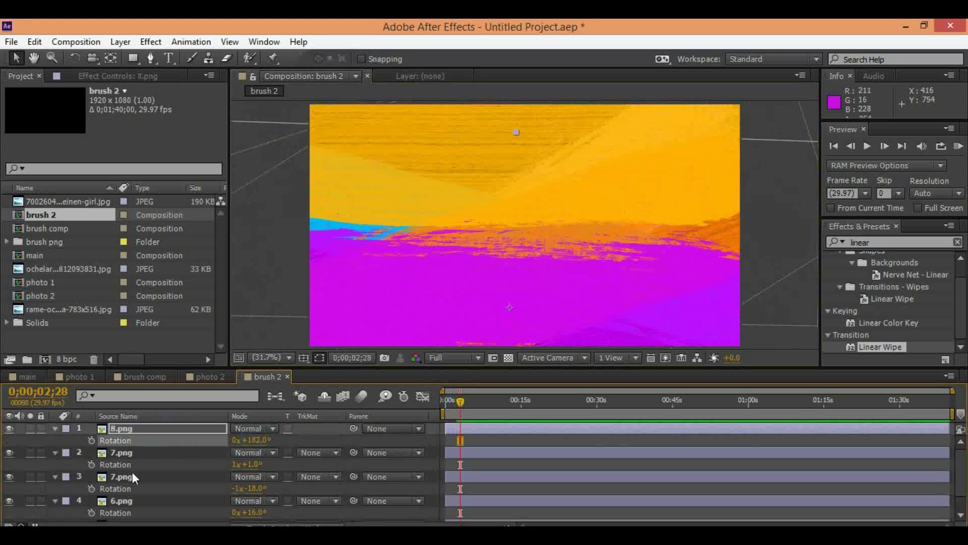
click(424, 442)
key(u)
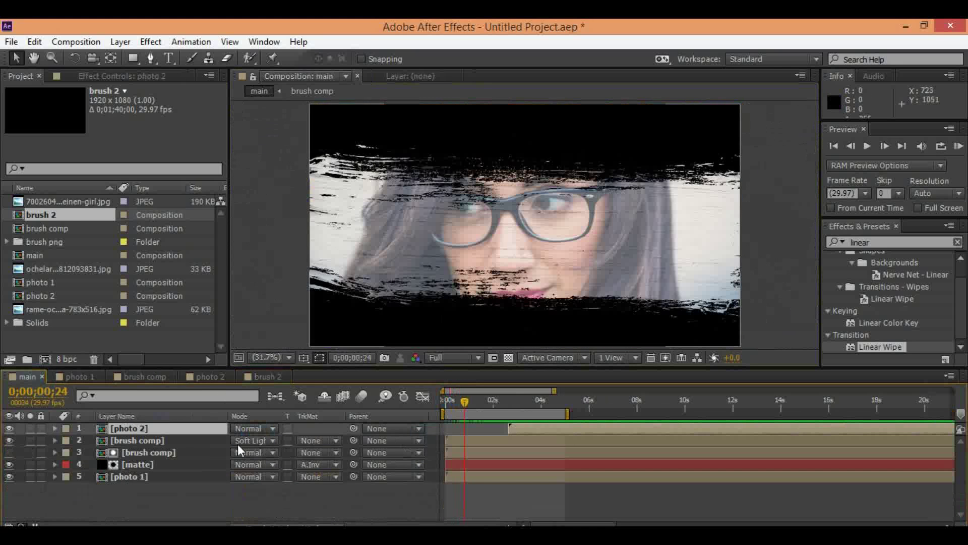
- Add brush 2 as the top layer of main and align its start with the photo 2 layer
drag(532, 426, 533, 427)
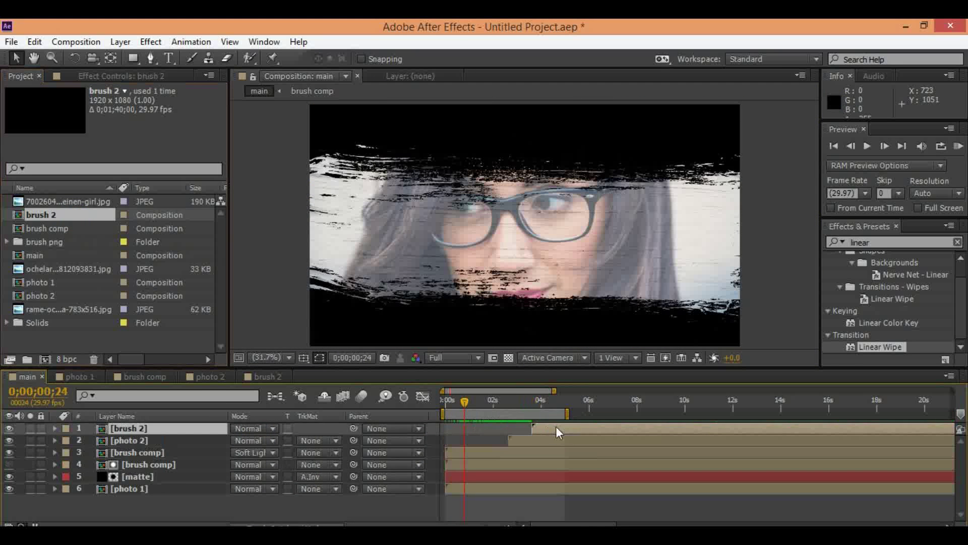
click(506, 524)
click(507, 524)
click(506, 524)
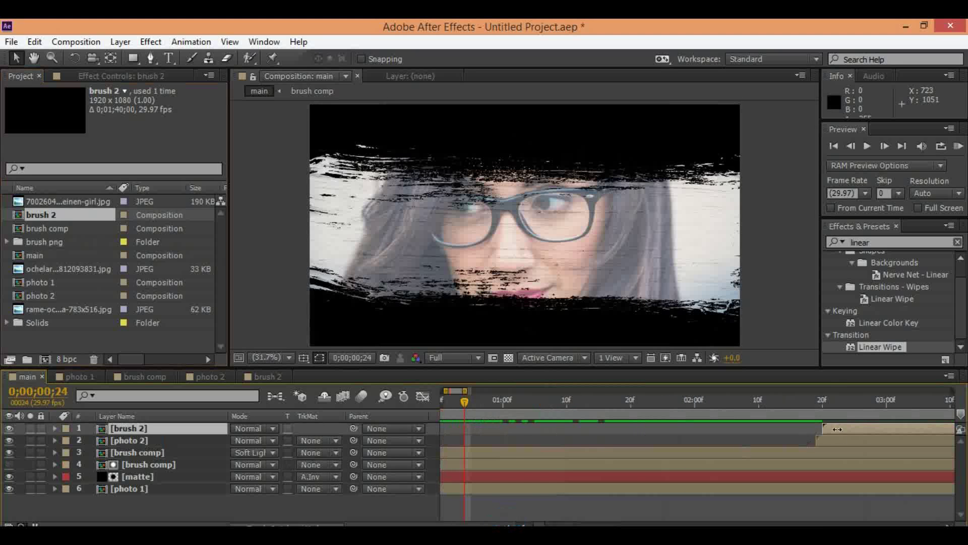
click(476, 525)
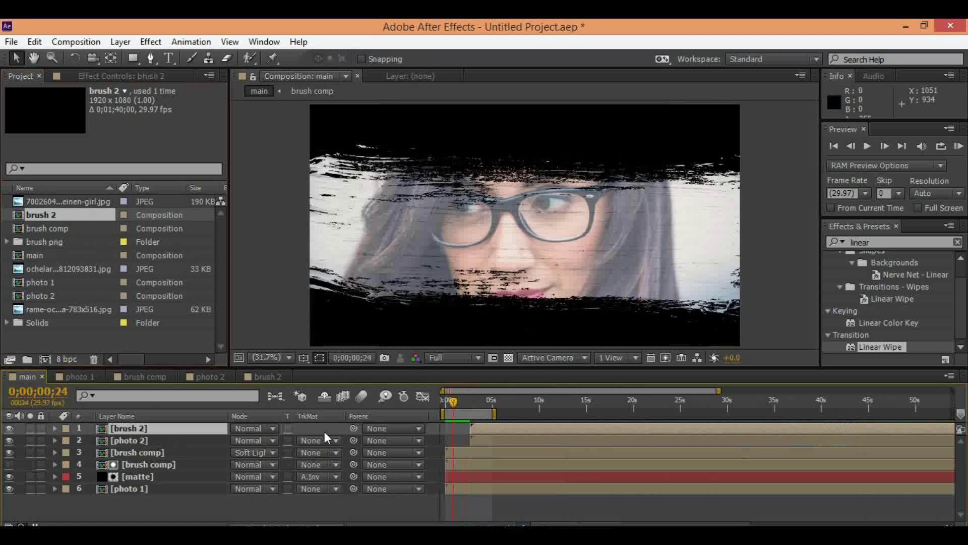
- Set the photo 2 layer's track matte to Alpha Matte "[brush 2]", check the reveal and extend the work area to about 9 seconds
drag(467, 407, 474, 408)
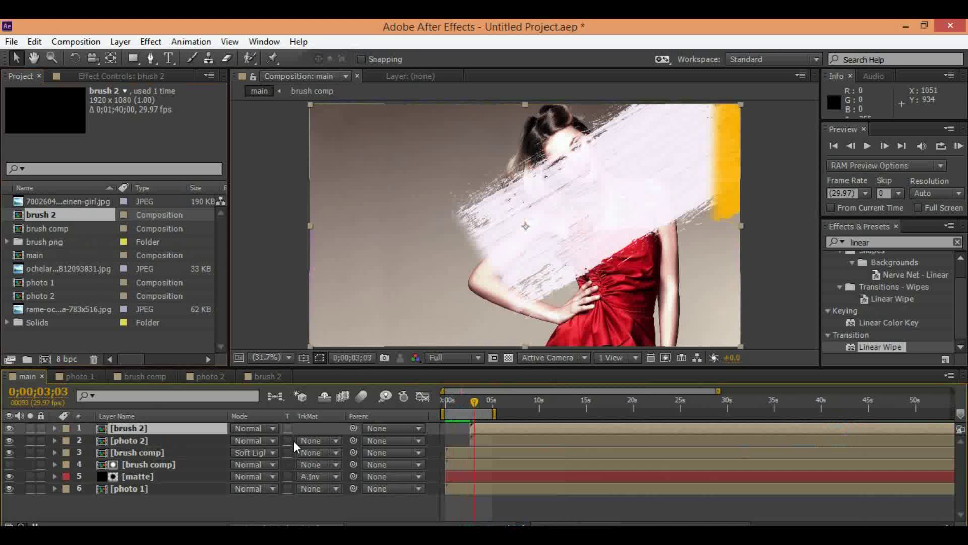
click(310, 440)
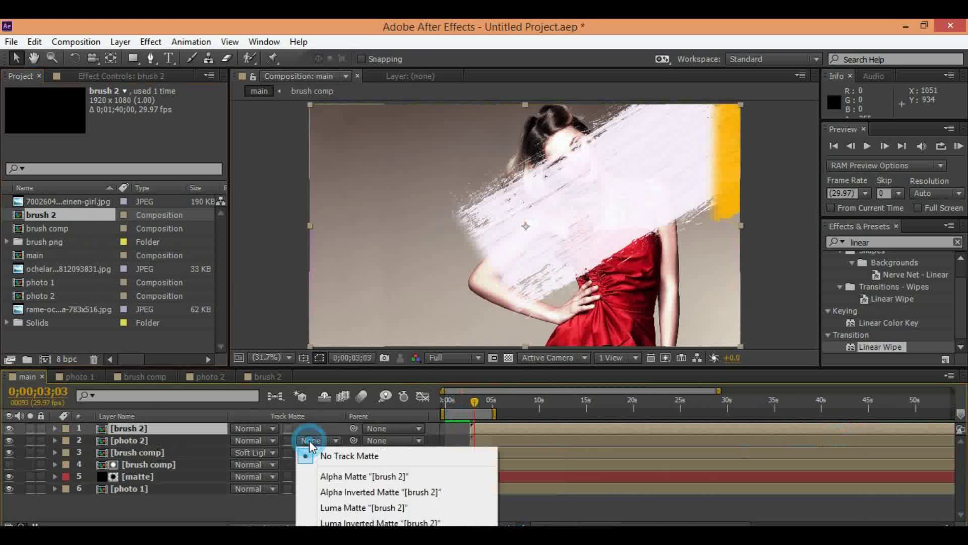
click(330, 477)
mouse_move(461, 401)
mouse_down()
mouse_move(494, 413)
mouse_move(477, 419)
mouse_up()
drag(496, 412, 533, 413)
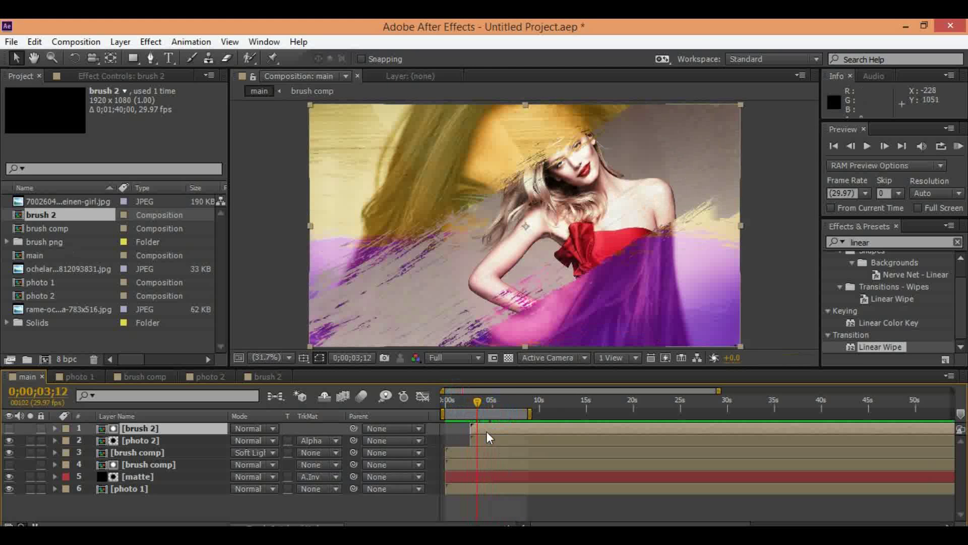
- Duplicate the brush 2 layer, make the top copy visible and set its blending mode to Soft Light
click(34, 42)
click(57, 125)
click(252, 428)
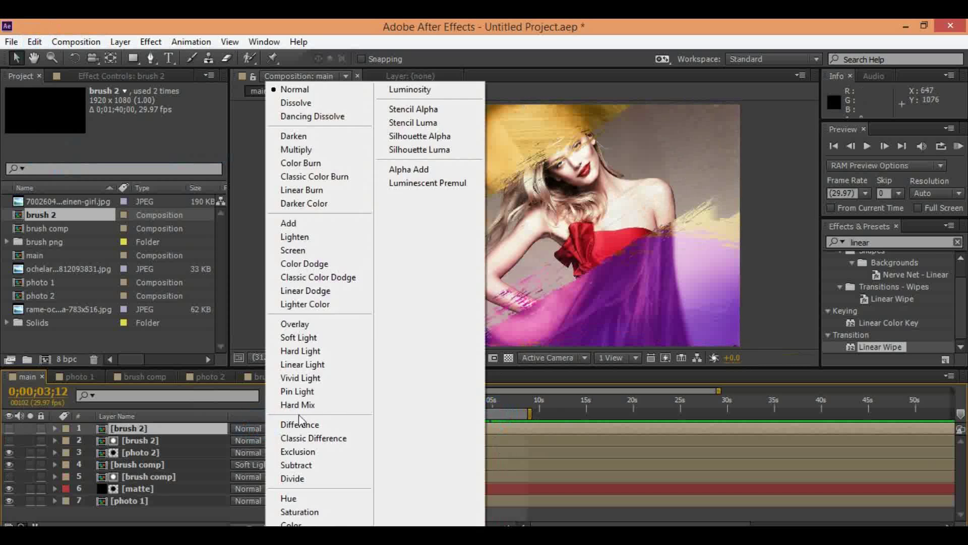
click(297, 335)
- End main's work area at 0;00;05;29 and play a preview of the photo transition
mouse_move(477, 404)
mouse_down()
mouse_move(494, 432)
mouse_move(475, 440)
mouse_move(501, 441)
mouse_up()
key(n)
key(space)
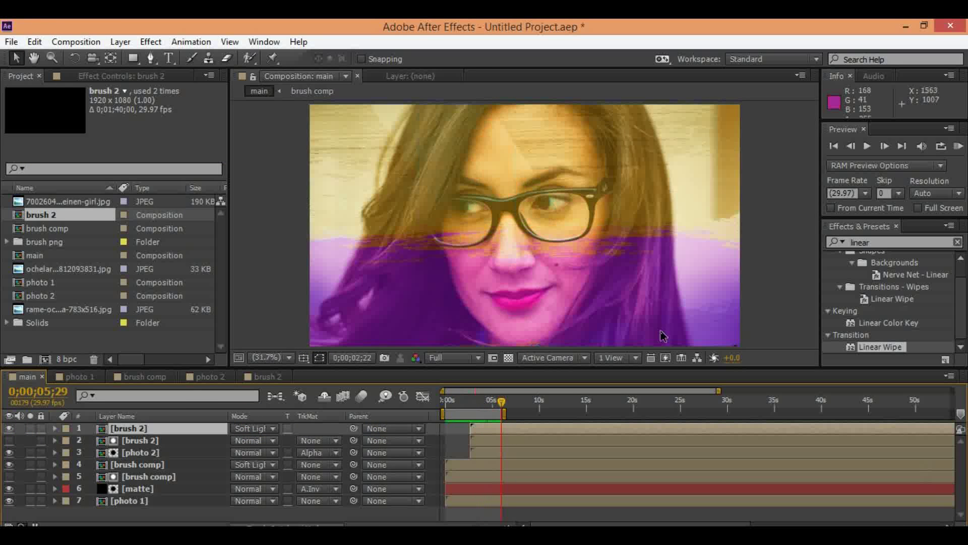